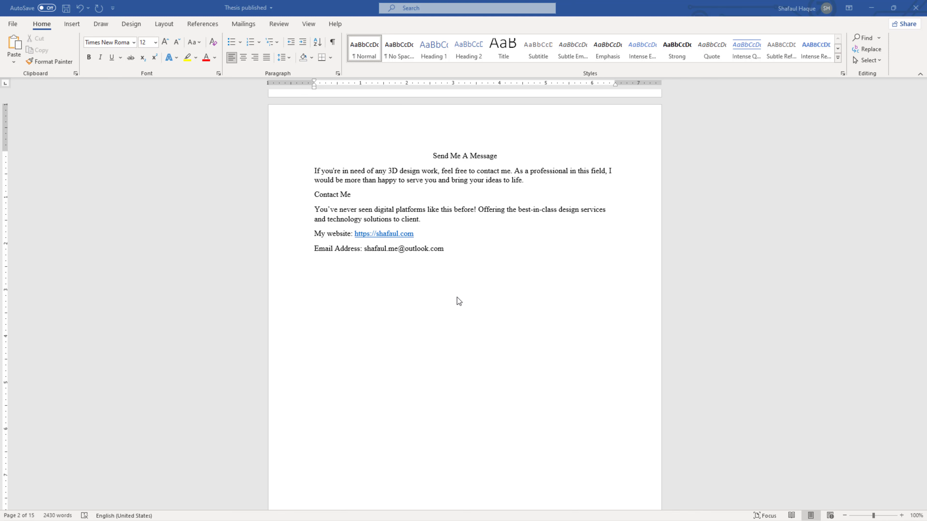
Step: Select all of the document's text with Ctrl+A, starting from the first paragraph
click(329, 170)
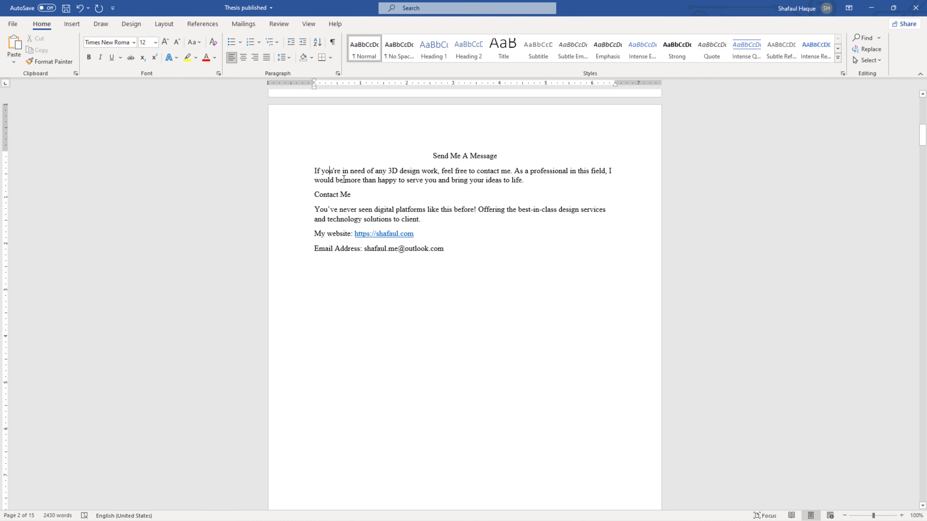
key(ctrl+a)
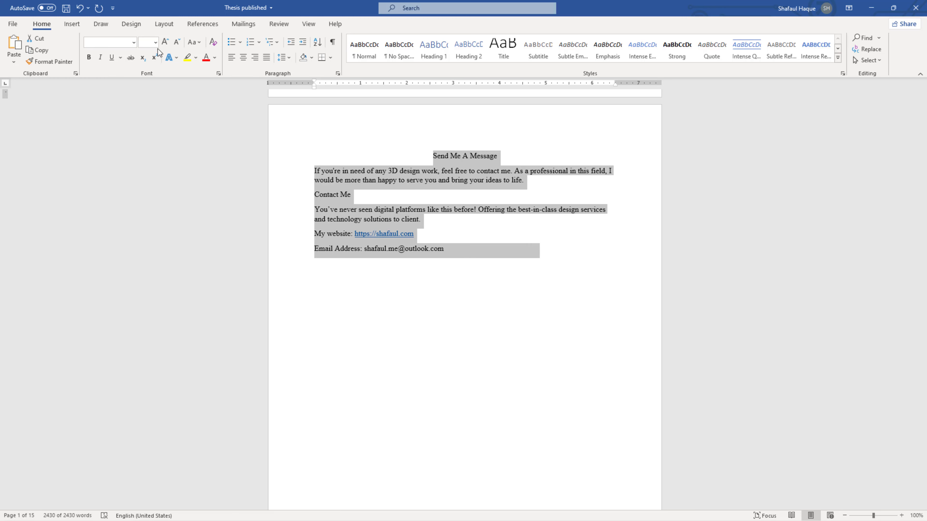
click(134, 43)
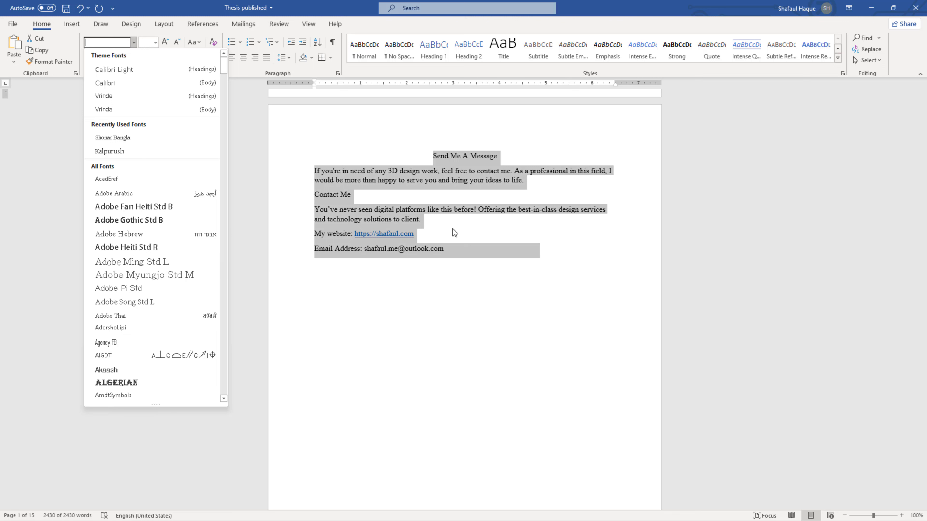
key(Escape)
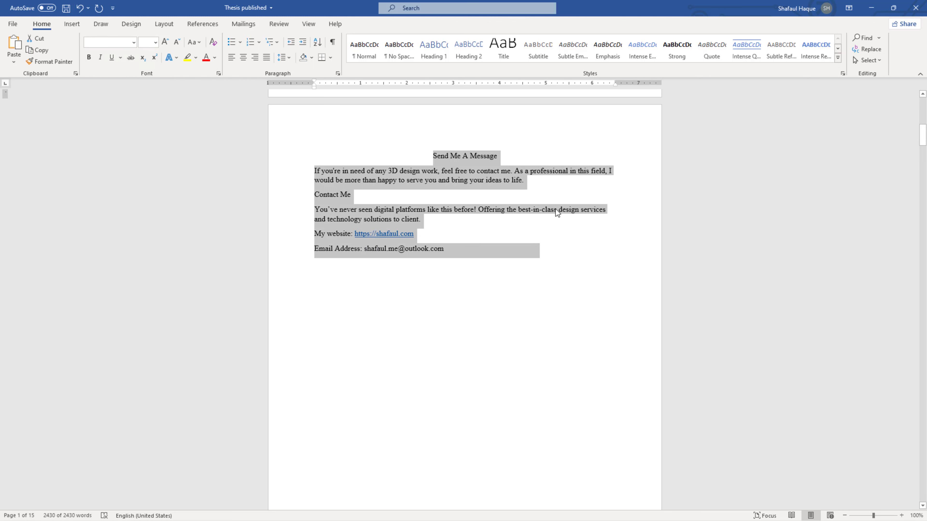
click(311, 173)
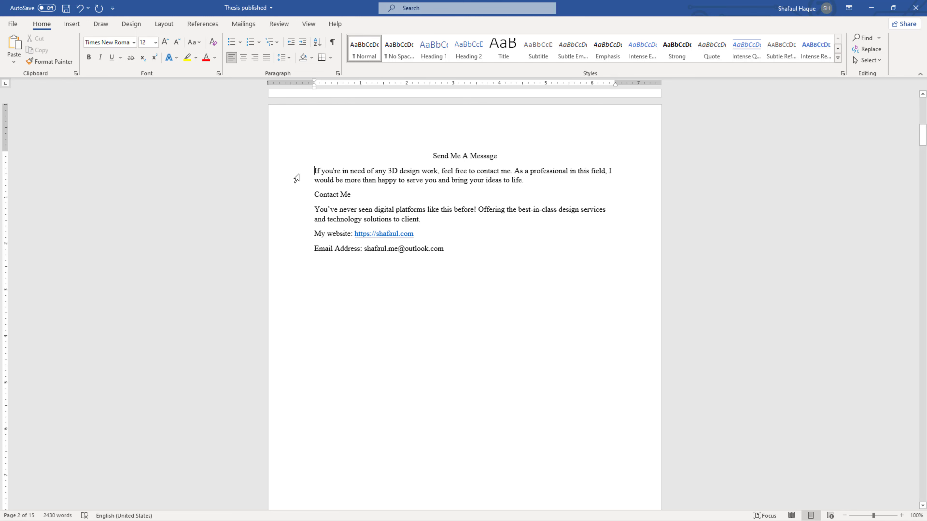
Step: Set the 3D design paragraph below Send Me A Message to Calibri (Body)
double_click(296, 179)
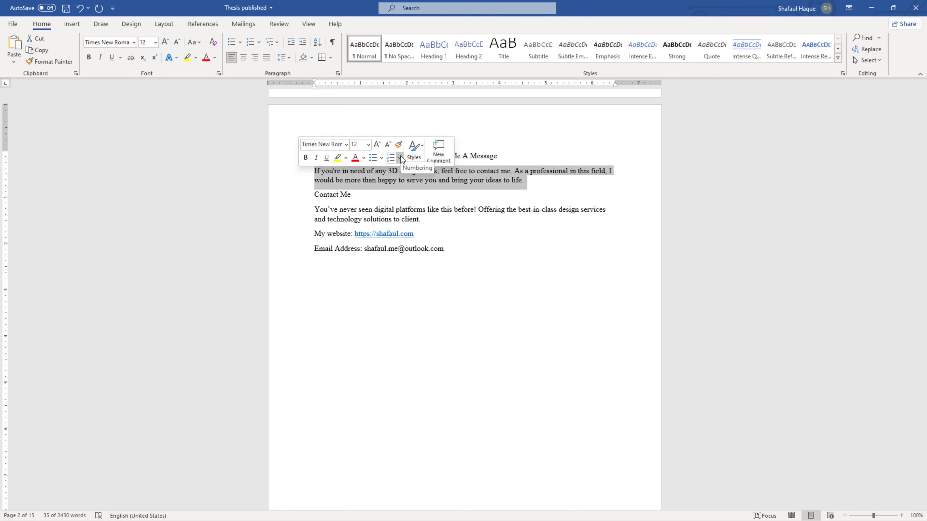
click(331, 144)
click(417, 173)
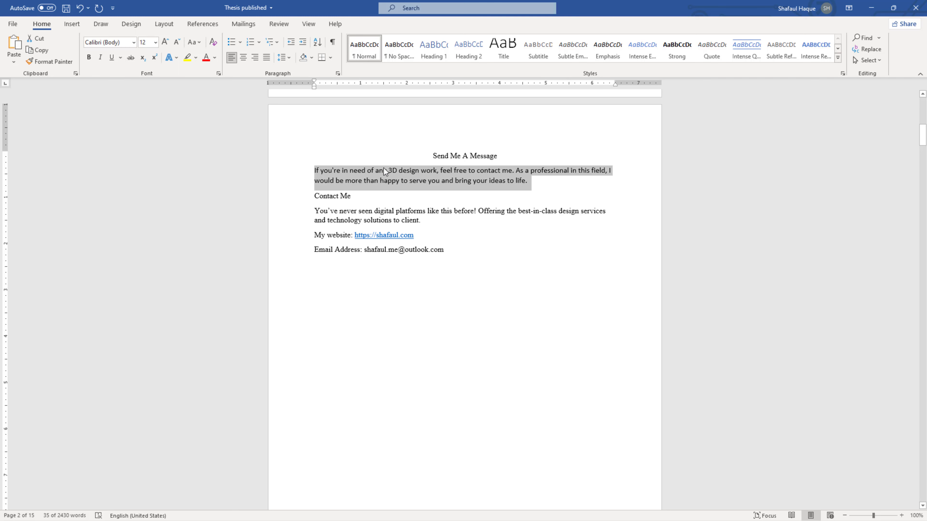
click(156, 42)
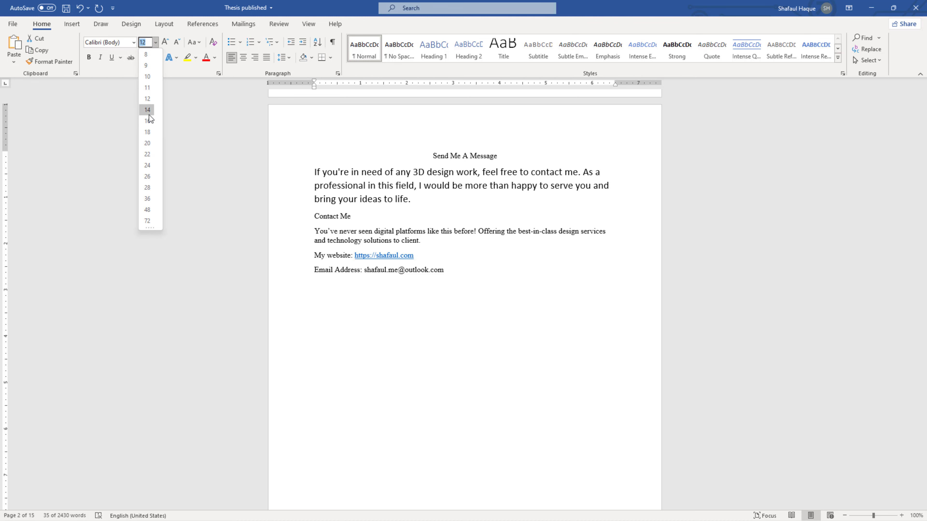
Step: Set the 3D design paragraph to 14 pt, briefly trying 16 pt before reverting
click(148, 110)
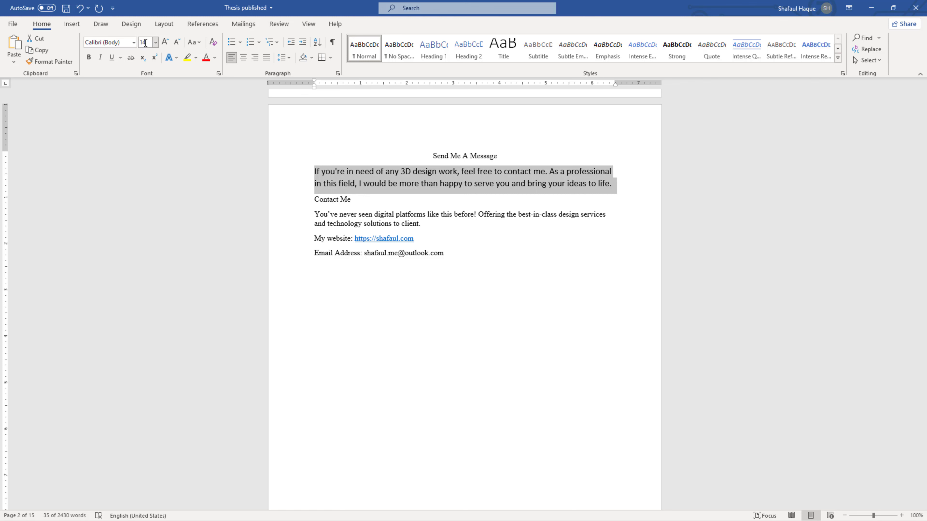
click(154, 43)
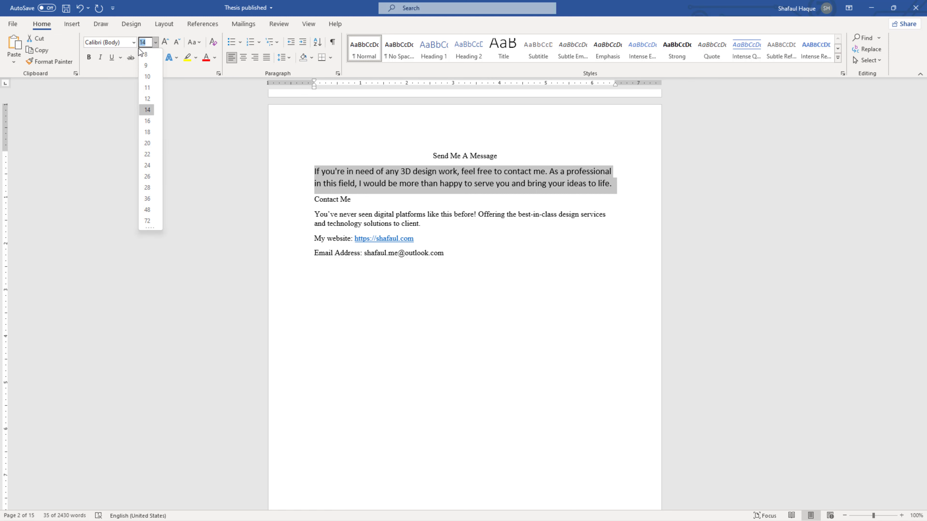
click(150, 44)
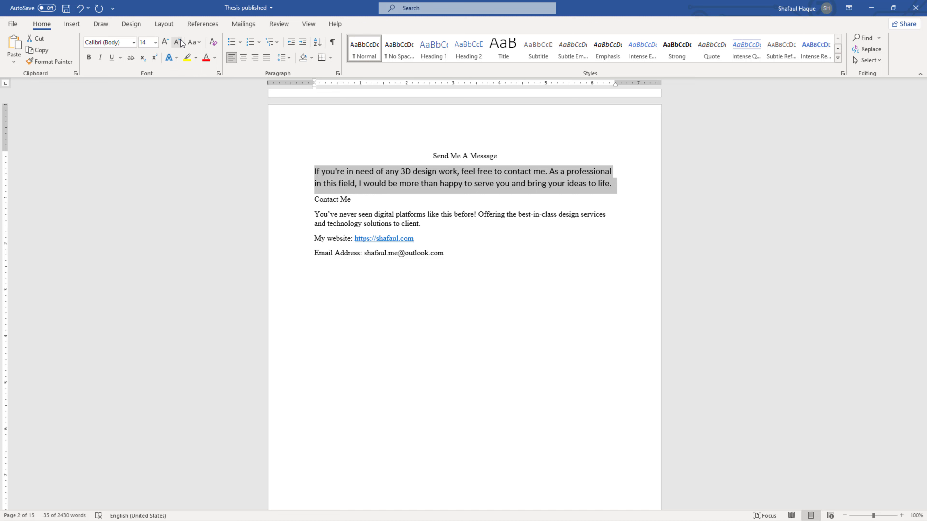
click(165, 42)
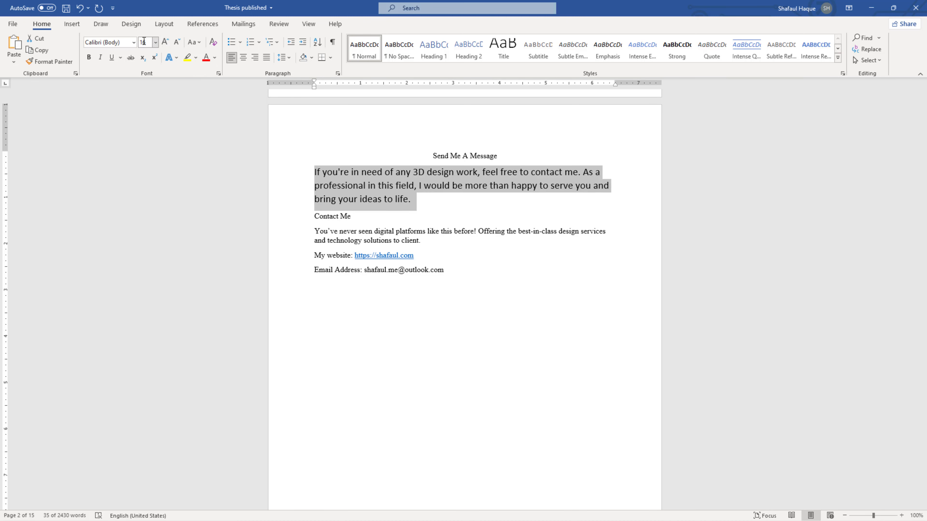
click(177, 42)
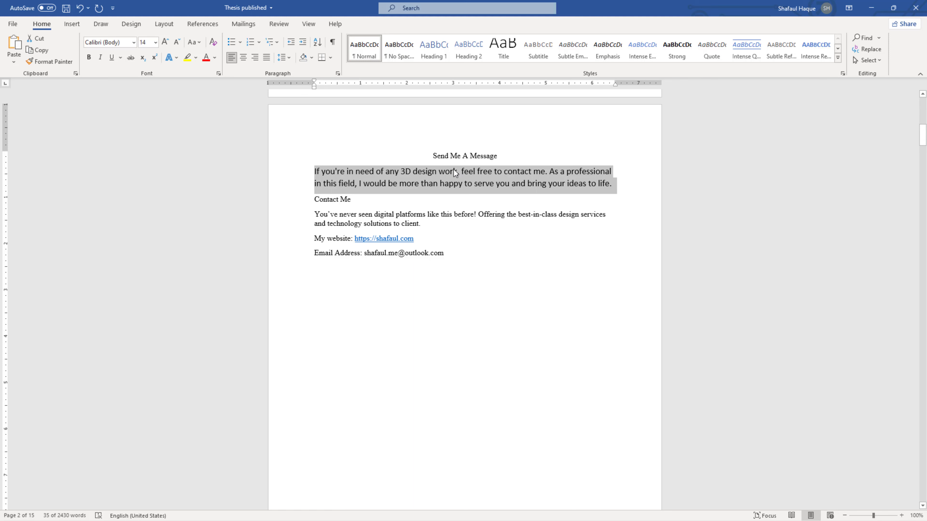
click(214, 57)
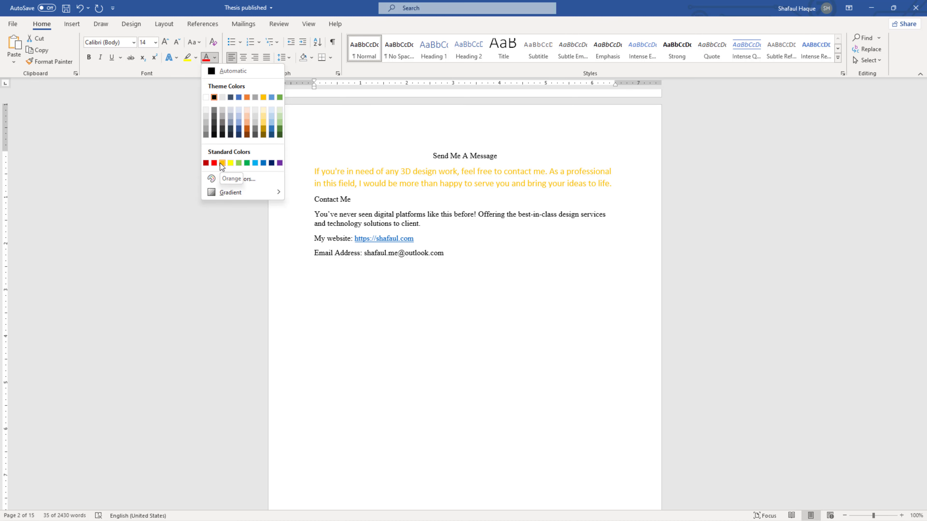
click(213, 97)
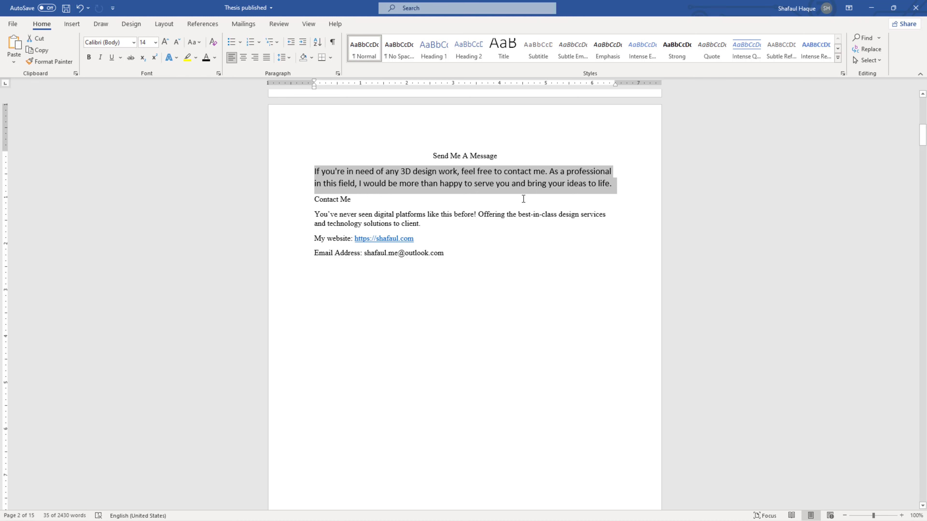
click(506, 188)
Step: Make the Contact Me heading 16 pt, bold and underlined
click(354, 200)
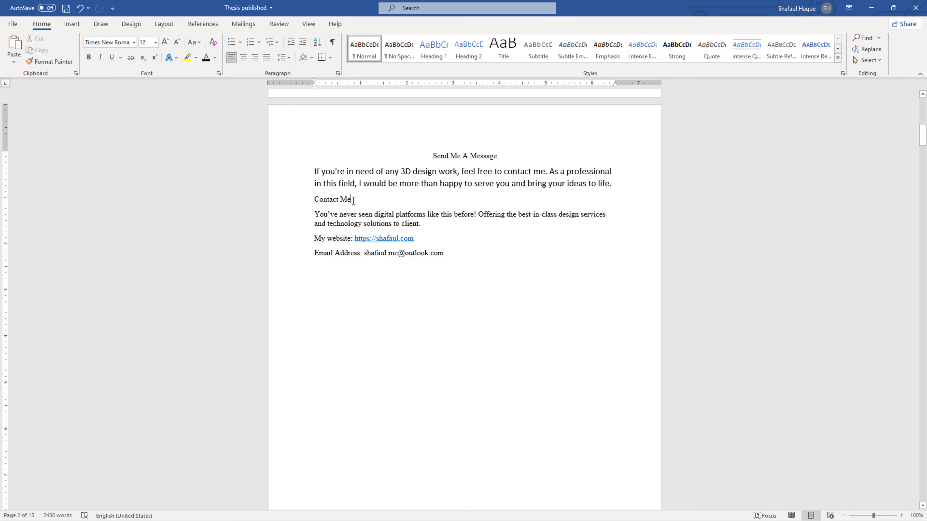
drag(352, 200, 315, 199)
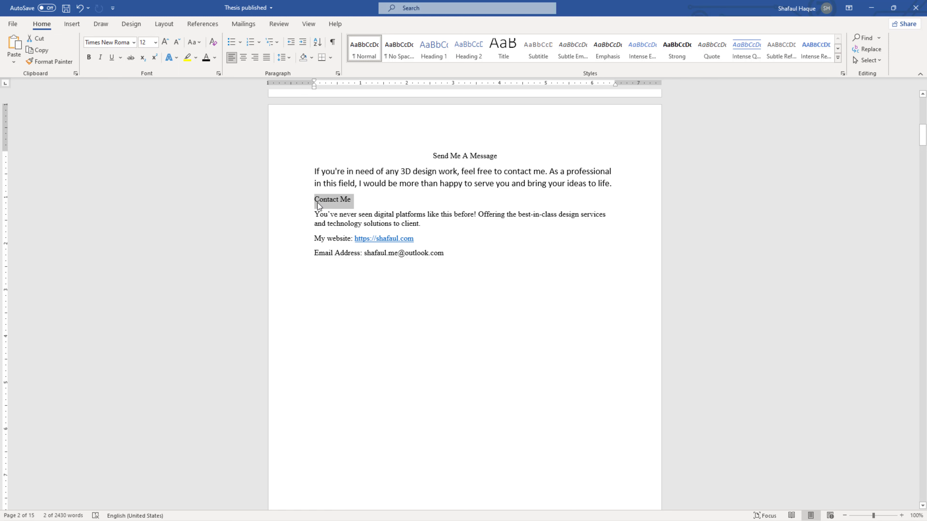
click(164, 41)
click(163, 41)
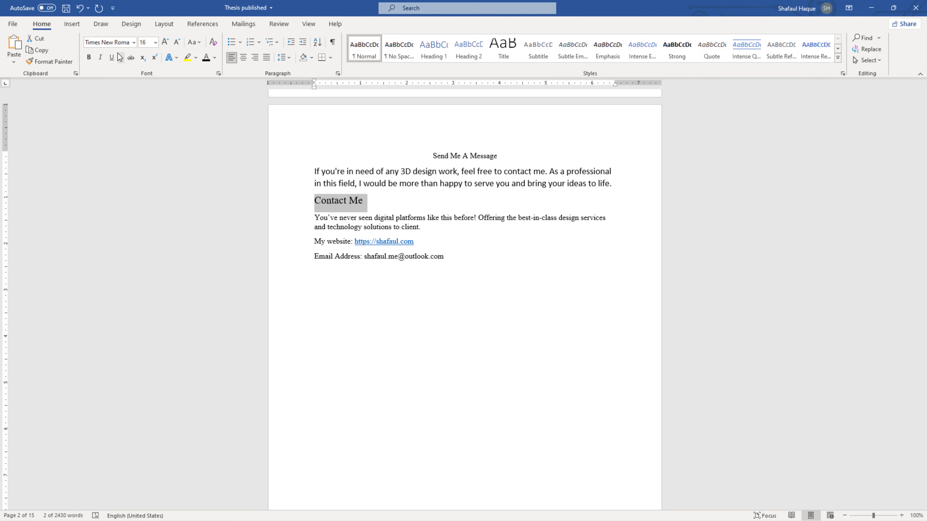
click(91, 58)
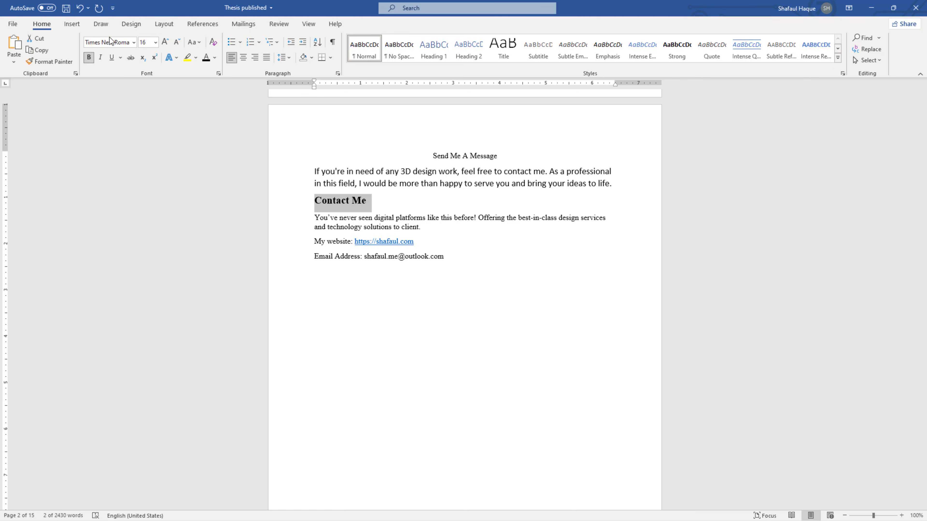
click(112, 57)
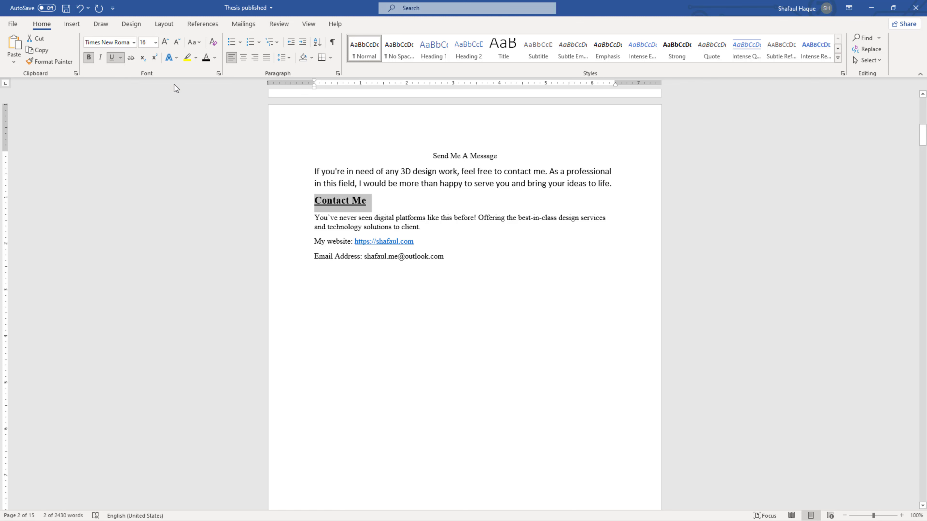
Step: Remove the yellow highlight from Contact Me using the No Color highlighter
click(188, 58)
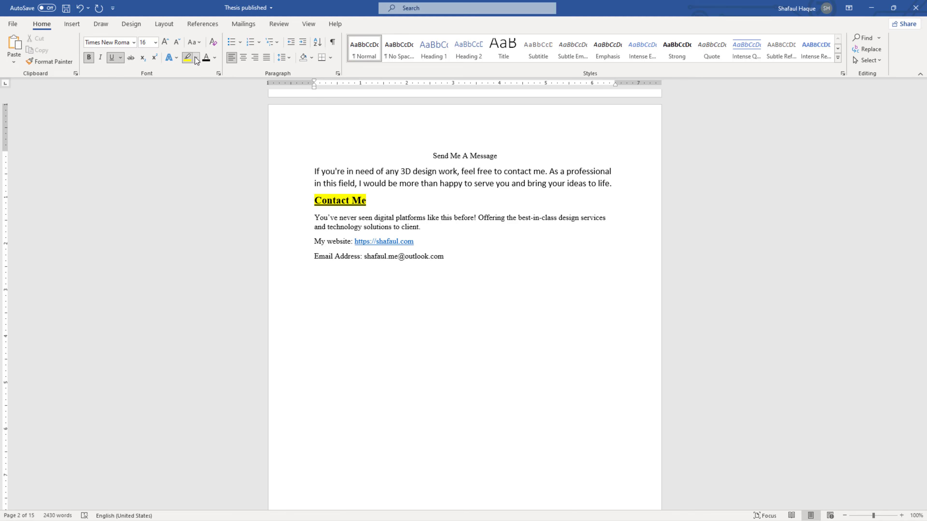
click(196, 57)
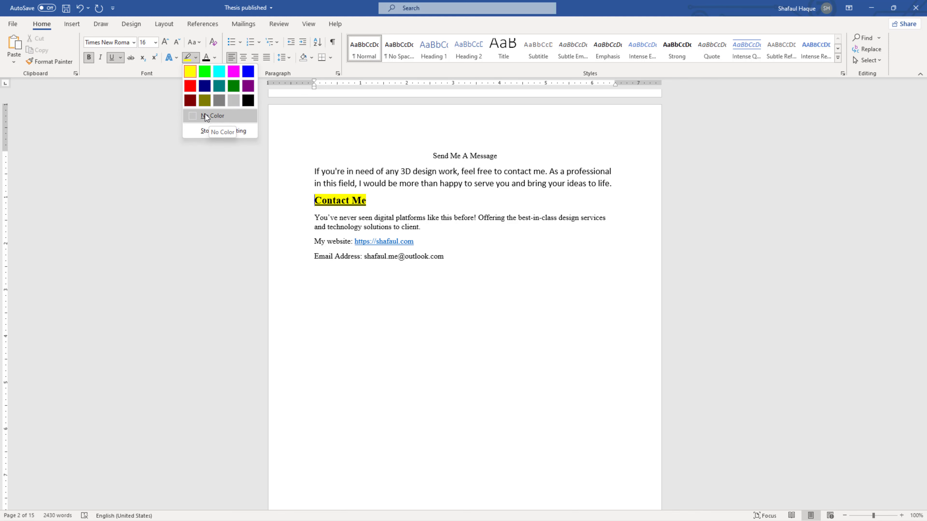
click(219, 116)
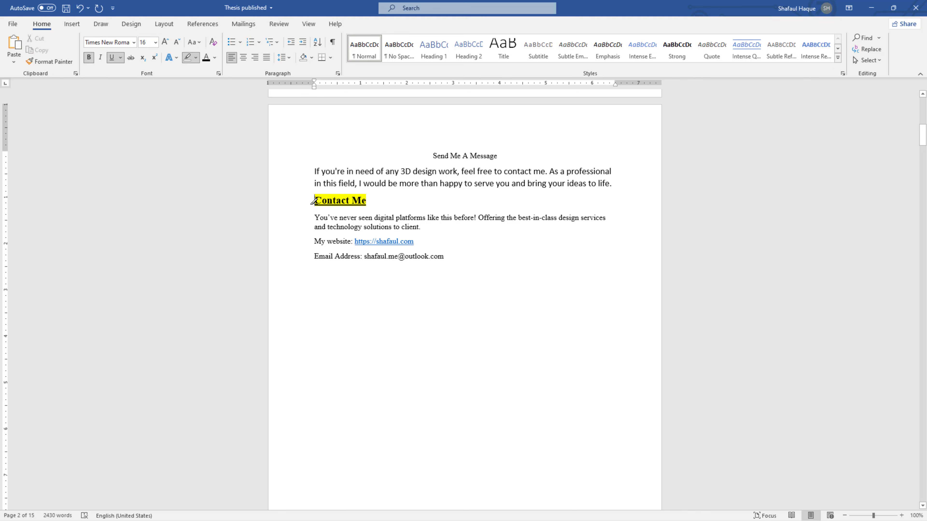
drag(314, 201, 368, 201)
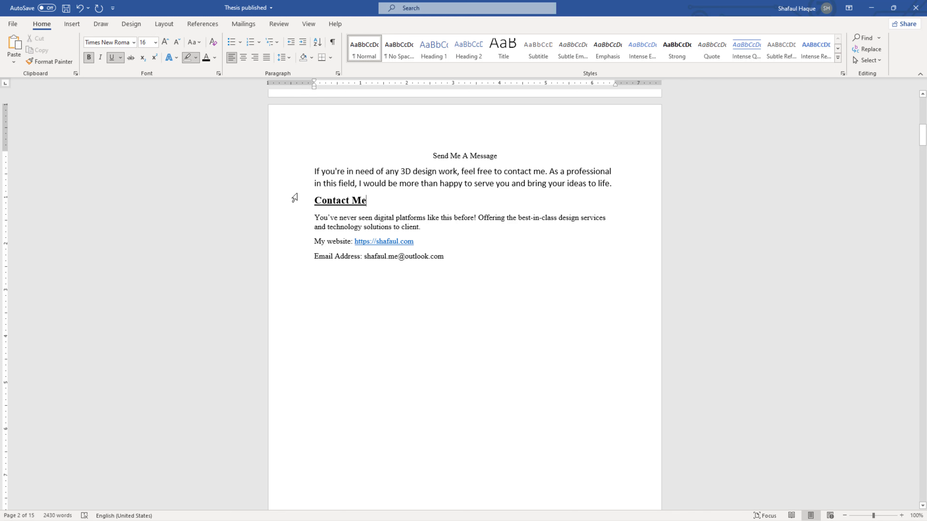
click(113, 61)
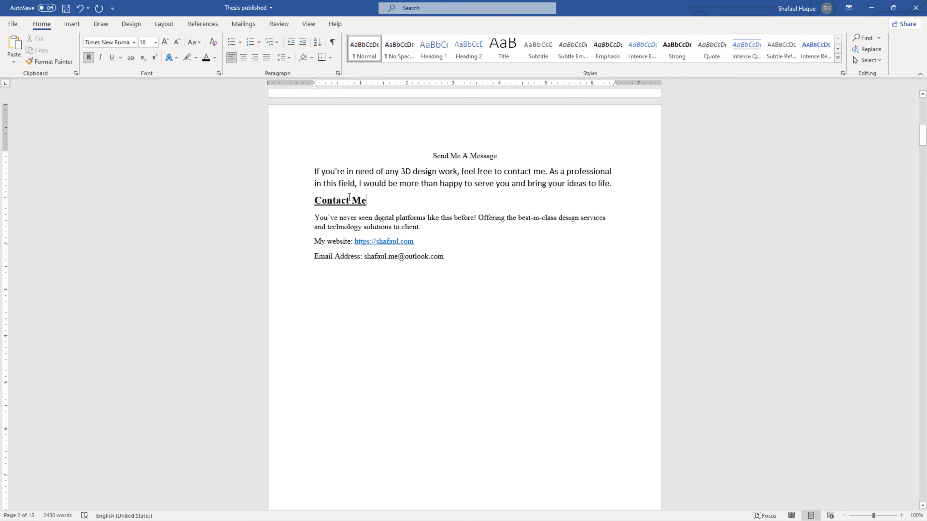
Step: Turn the underline off on the Contact Me heading, leaving it bold
mouse_move(350, 199)
mouse_down()
mouse_move(303, 194)
mouse_move(308, 202)
mouse_up()
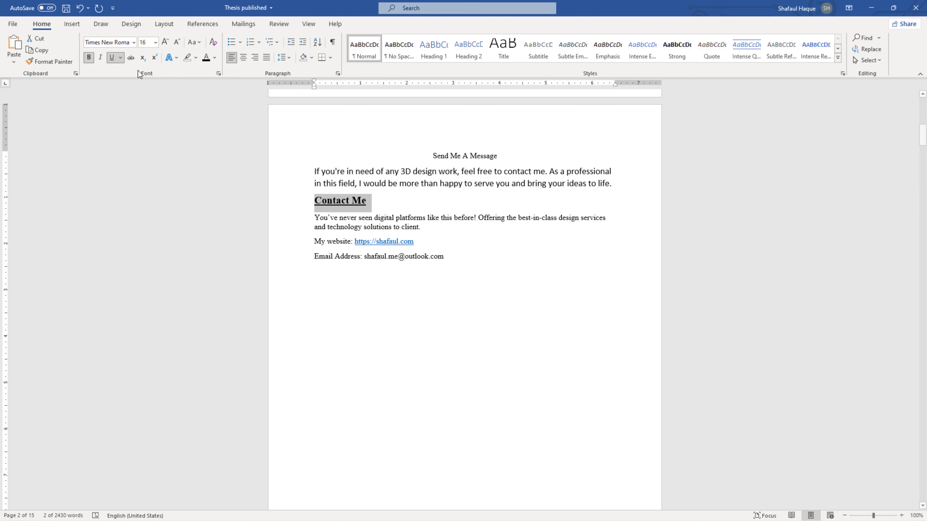
click(111, 58)
click(112, 58)
click(112, 58)
click(89, 57)
Step: Color the My website line green, leaving it without any highlight
click(303, 247)
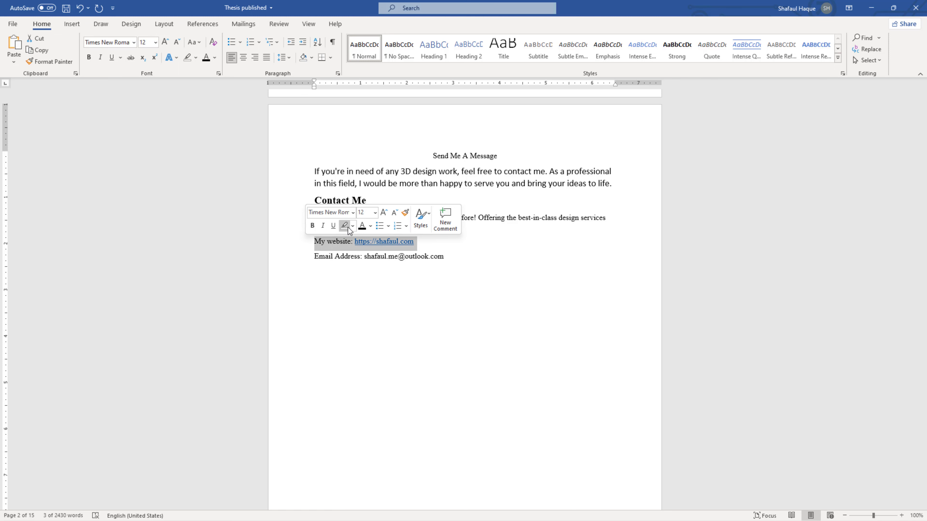
click(369, 229)
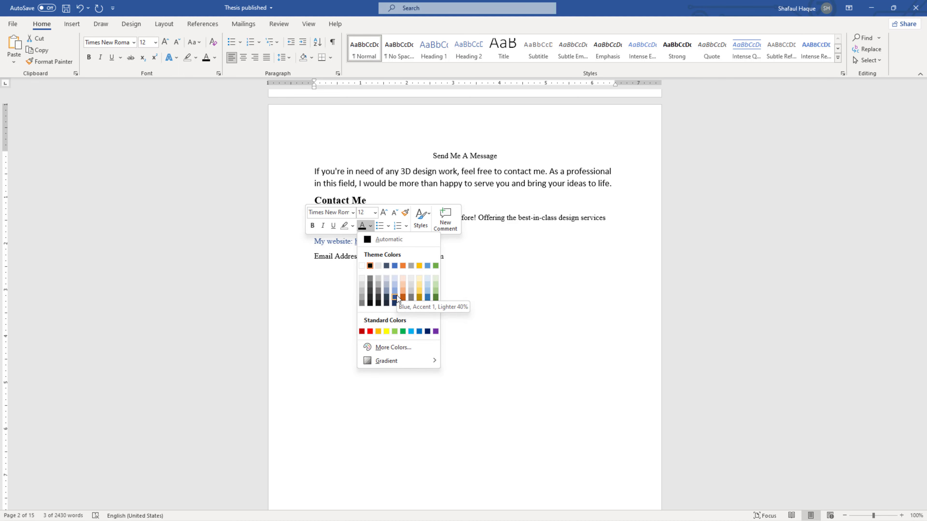
click(436, 266)
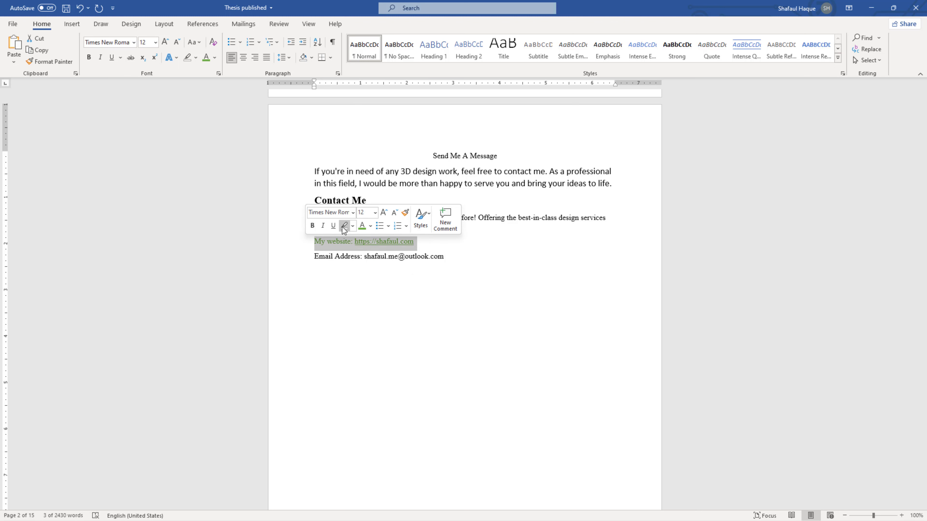
click(352, 226)
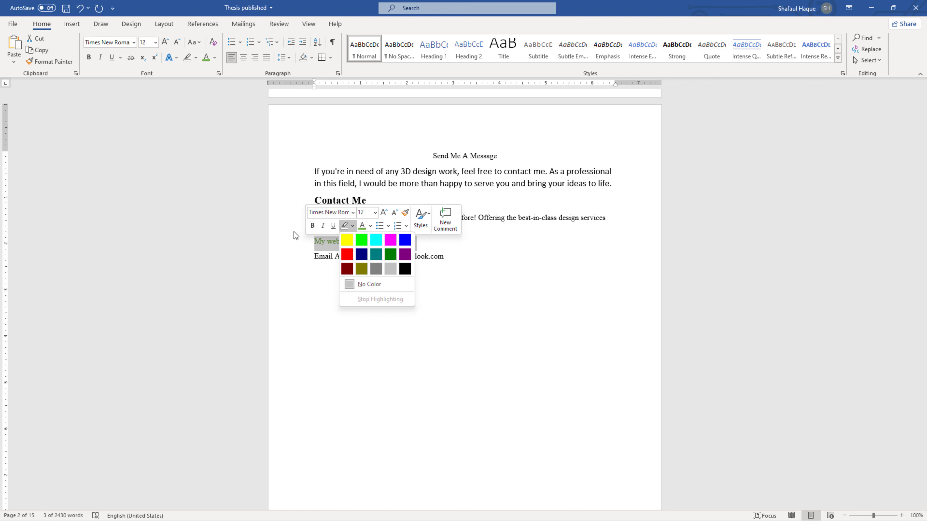
click(106, 65)
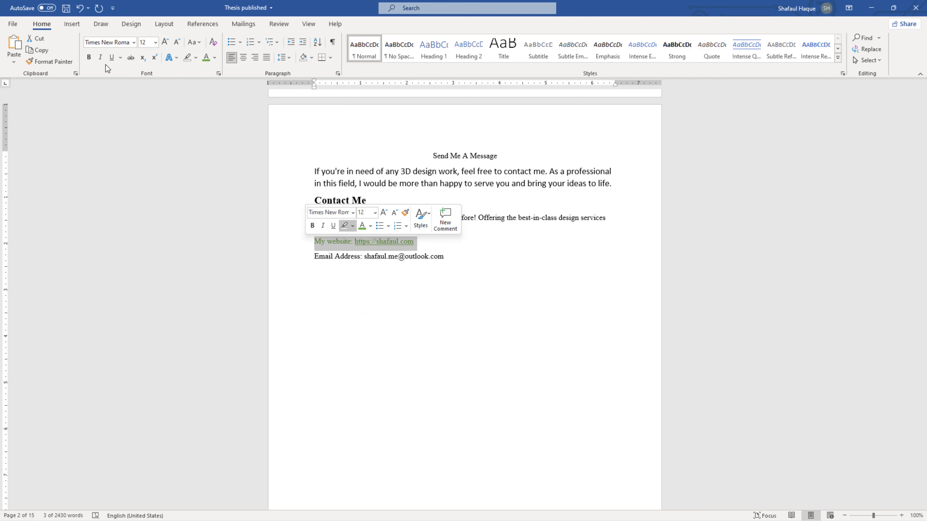
click(340, 256)
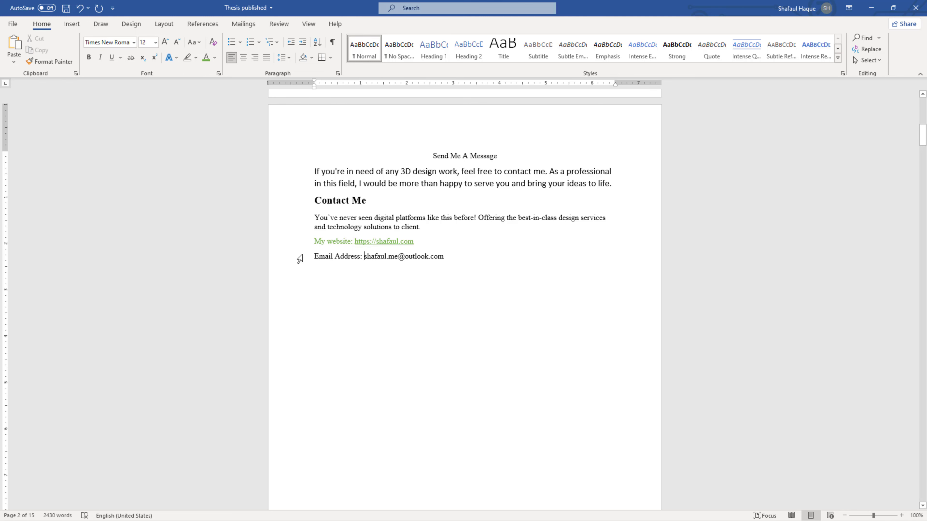
Step: Italicize the Email Address line
click(305, 262)
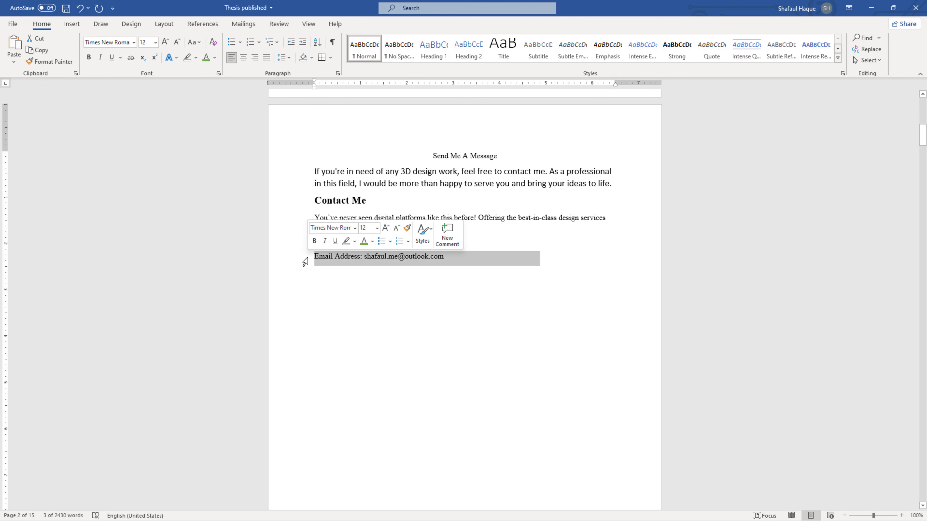
click(99, 57)
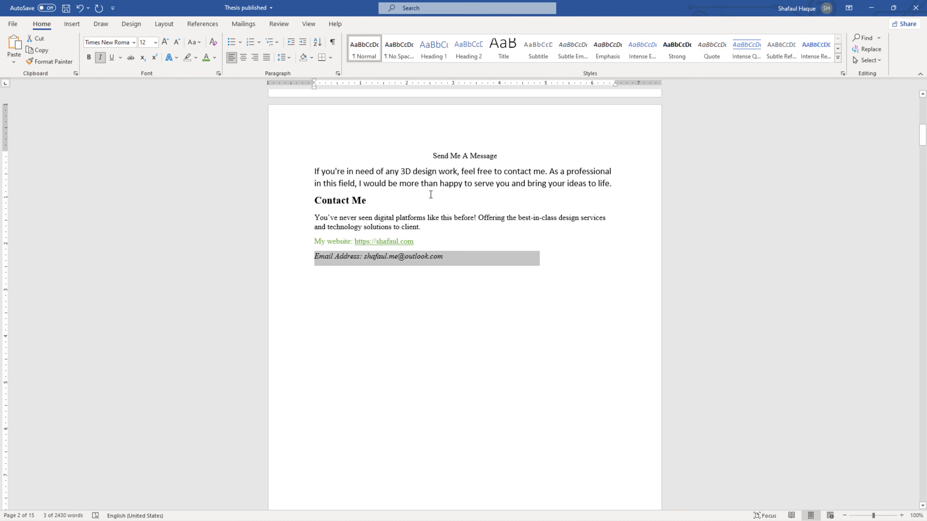
Step: Make Send Me A Message a bold, centred, green heading at size 20
triple_click(441, 156)
key(ctrl+b)
click(523, 158)
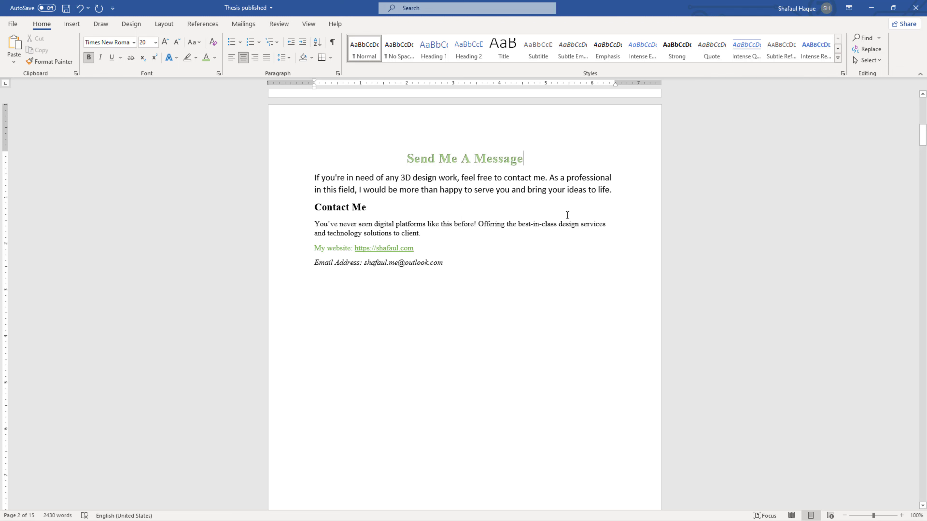
triple_click(422, 223)
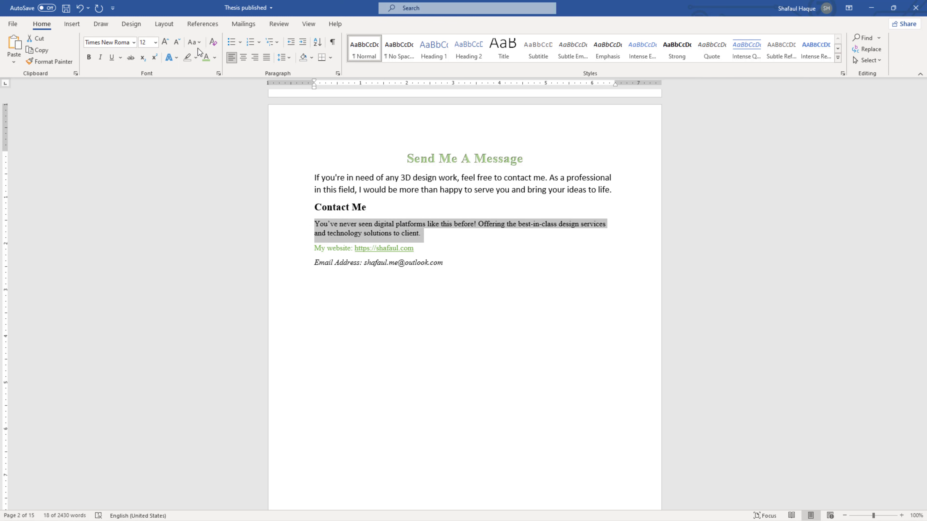
click(191, 44)
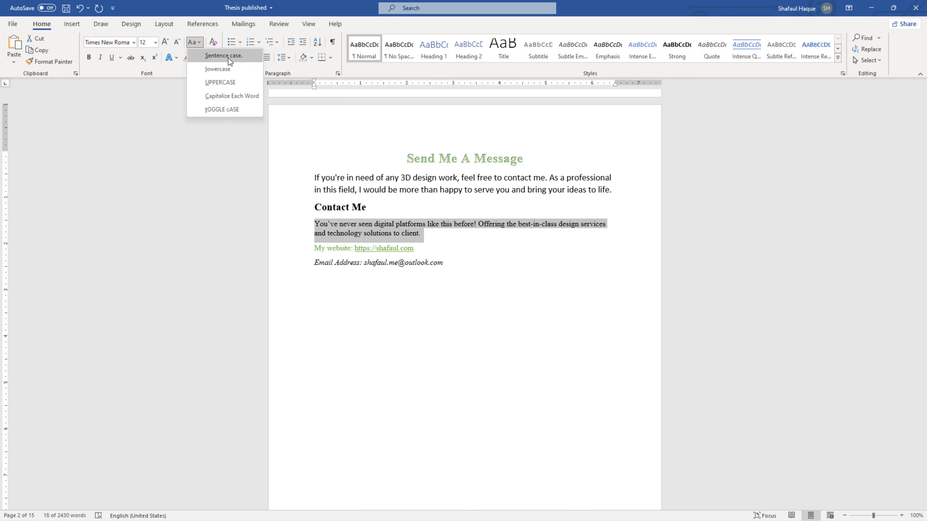
click(220, 82)
click(191, 43)
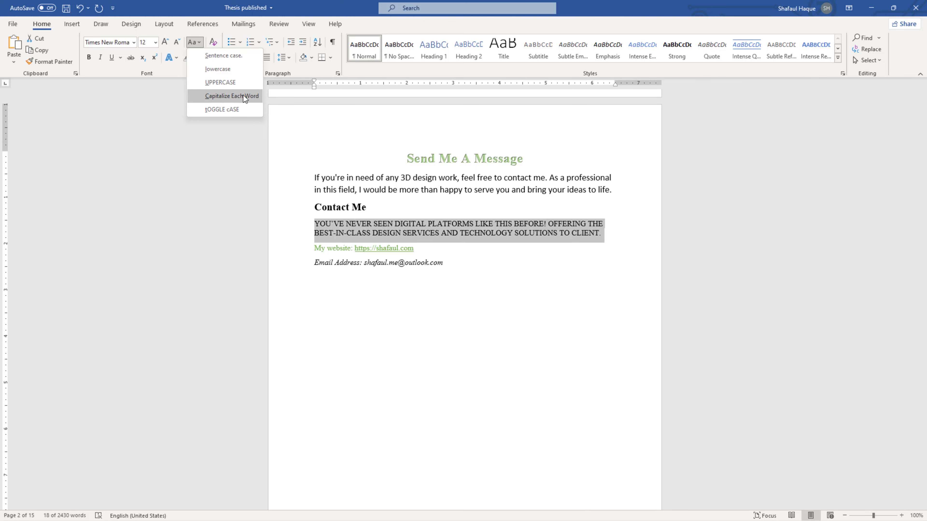
click(232, 94)
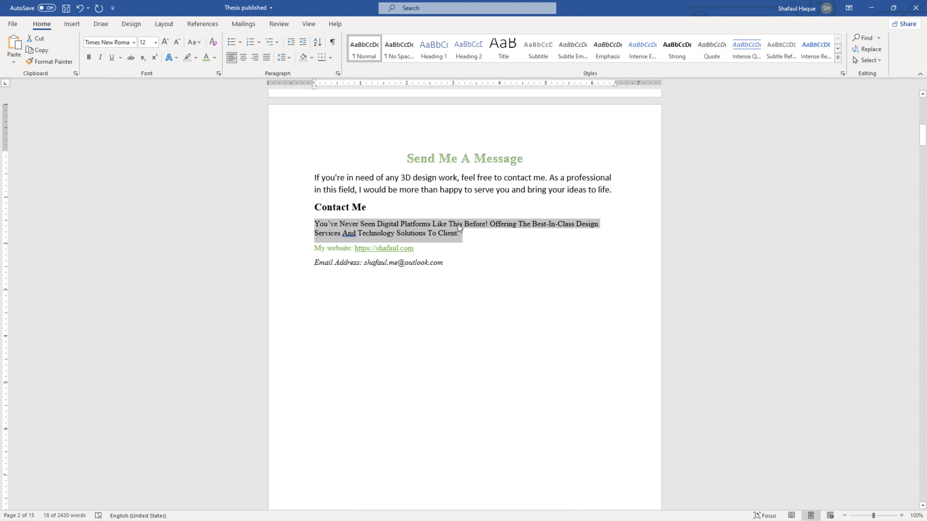
click(192, 42)
click(219, 58)
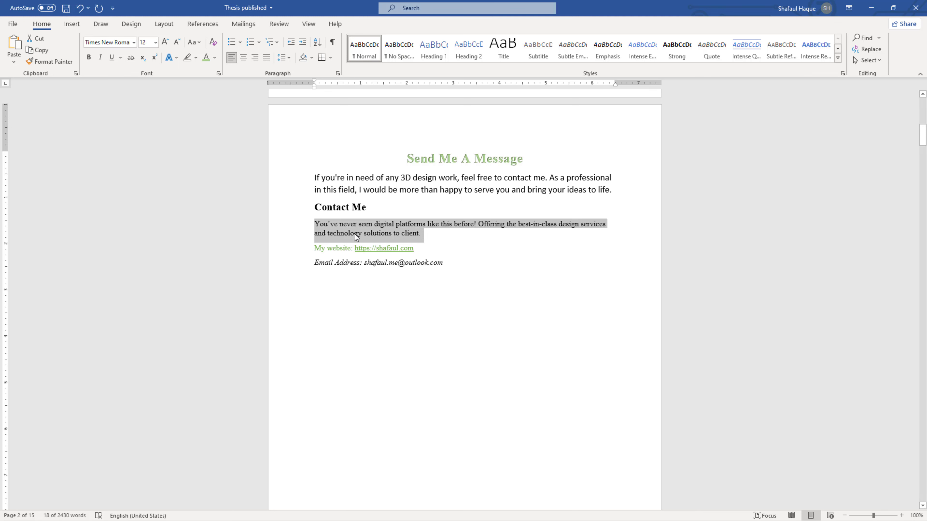